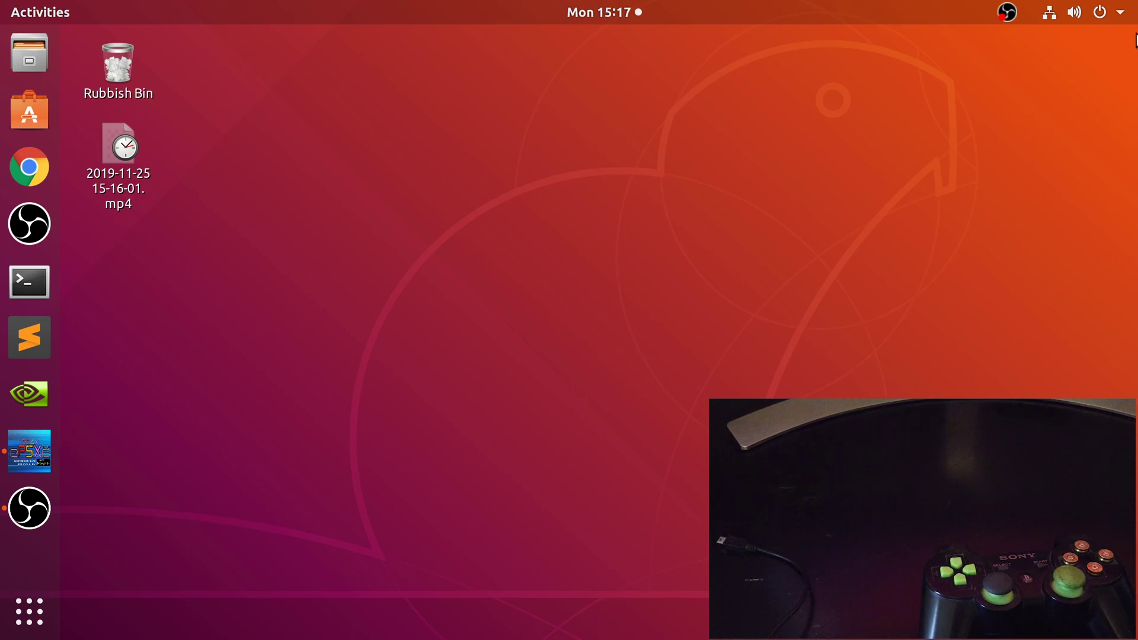
Open the Bluetooth settings, allow the Sony PLAYSTATION(R)3 Controller to connect, and close the settings.
left_click(1130, 8)
left_click(948, 194)
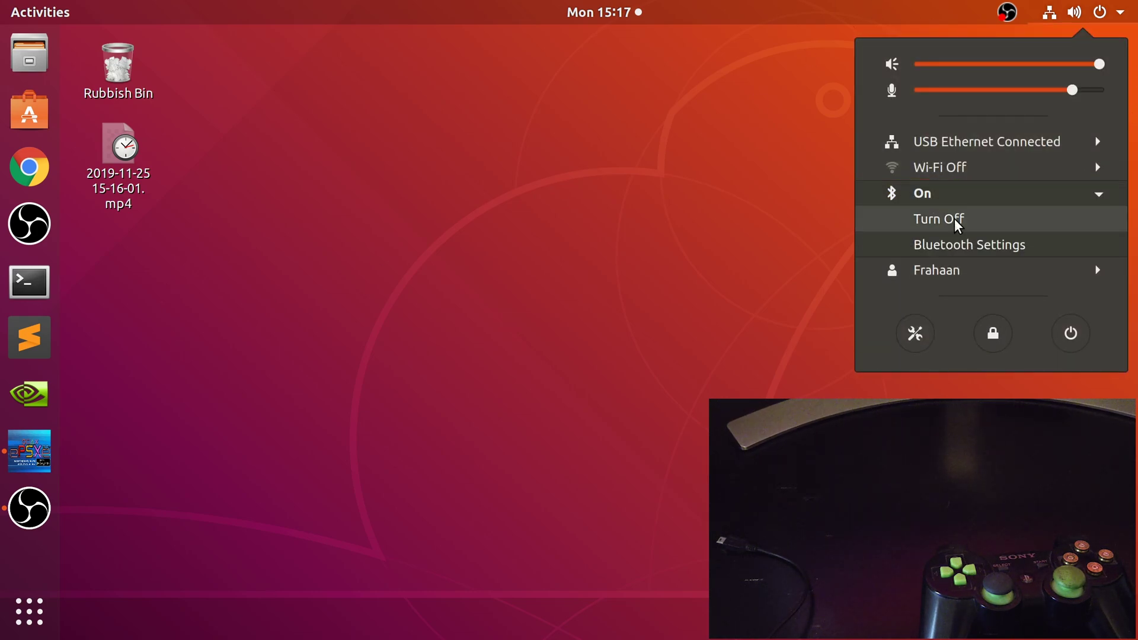
left_click(1007, 246)
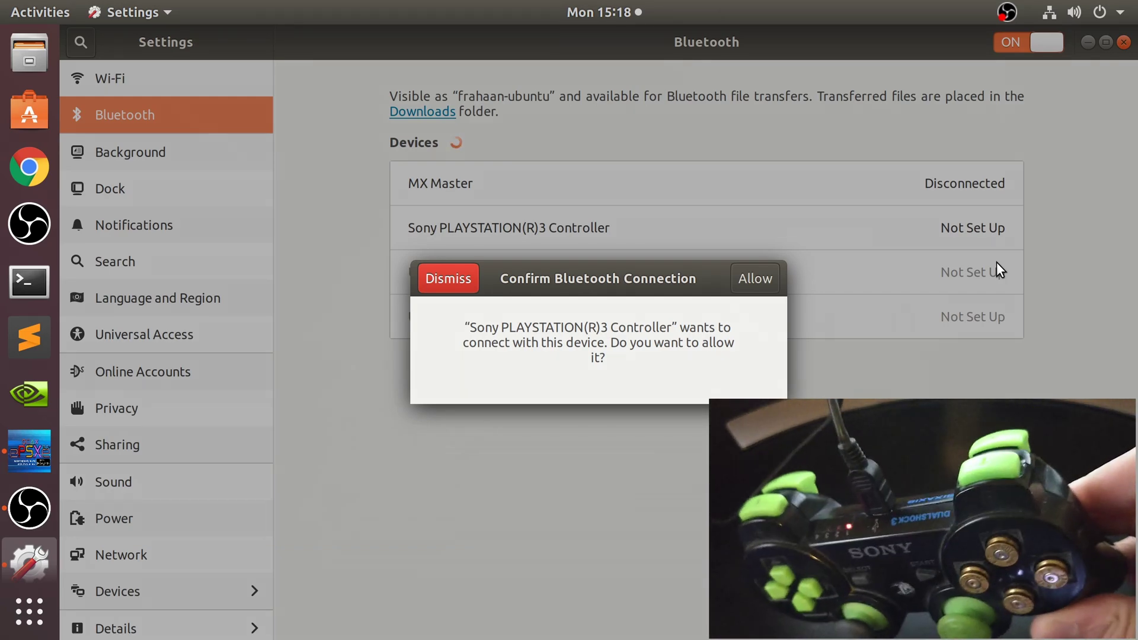
left_click(743, 289)
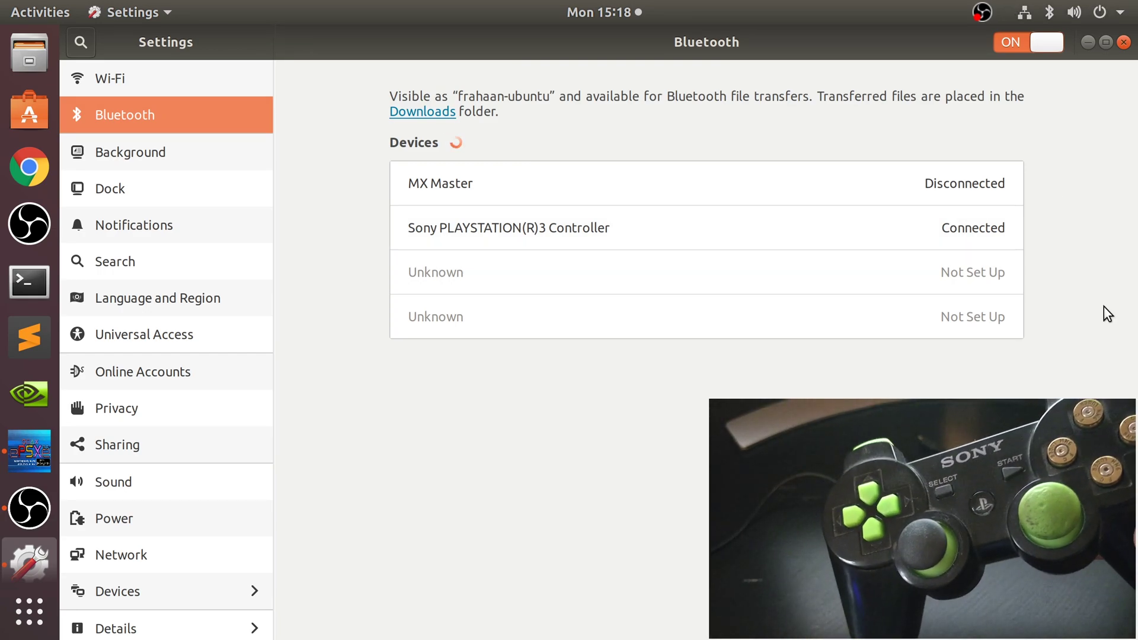
left_click(1123, 42)
Switch to ePSXe and open the gamepad configuration for port 1, pad 1.
left_click(48, 453)
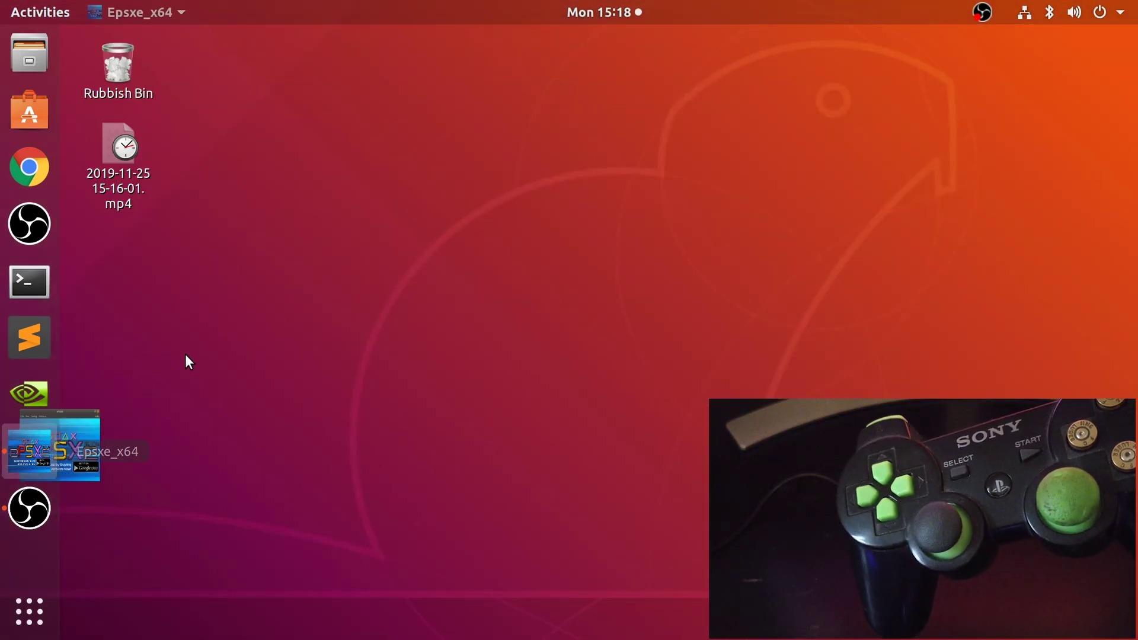
left_click(485, 179)
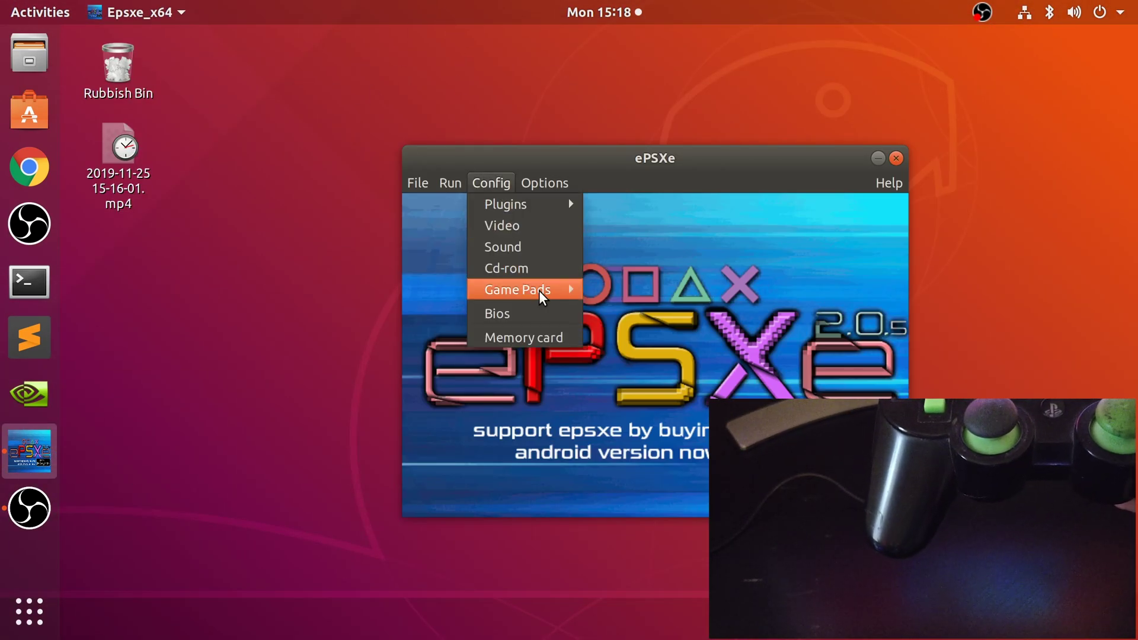
mouse_move(541, 289)
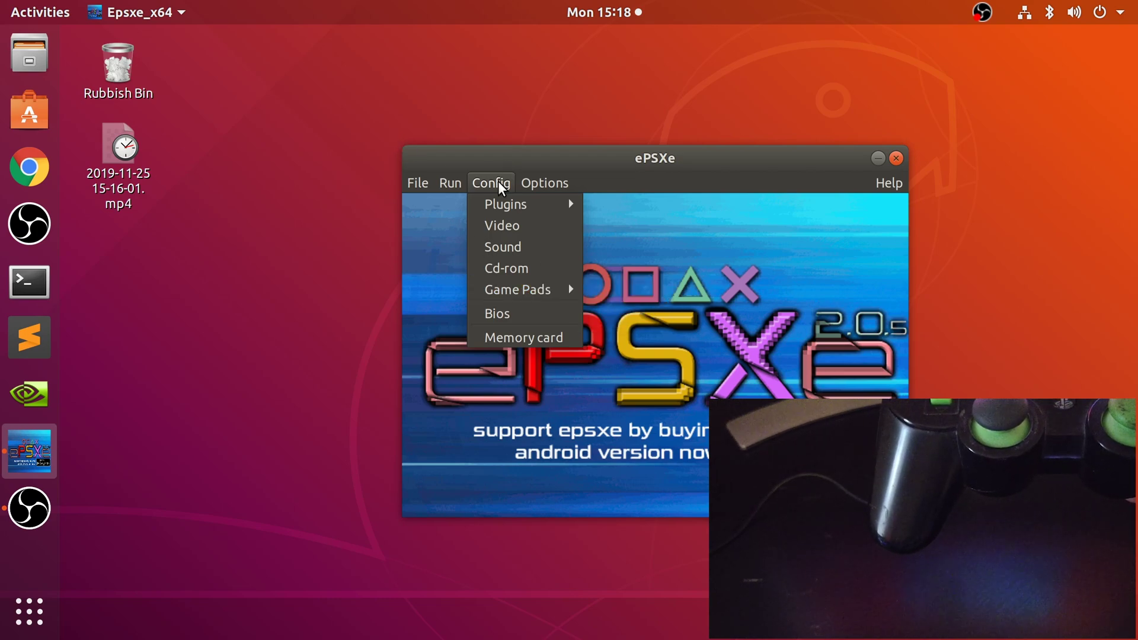
mouse_move(598, 295)
left_click(690, 291)
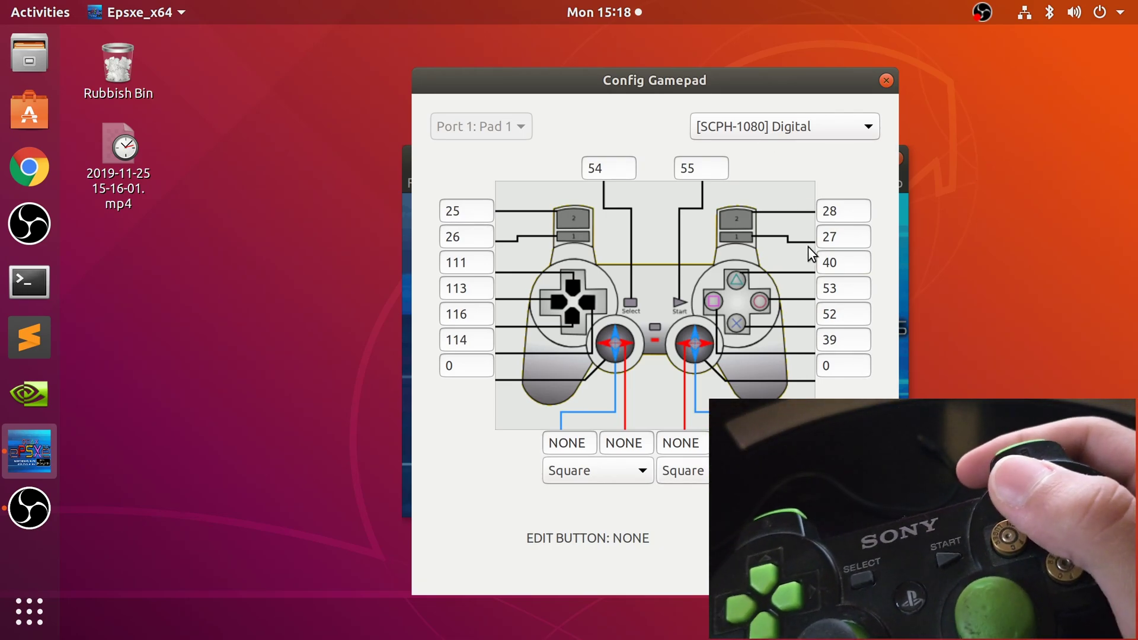
Map Triangle to 258, Circle to 257, Cross to 256, Square to 259, R1 to 261 and R2 to 263 on the controller.
left_click(830, 268)
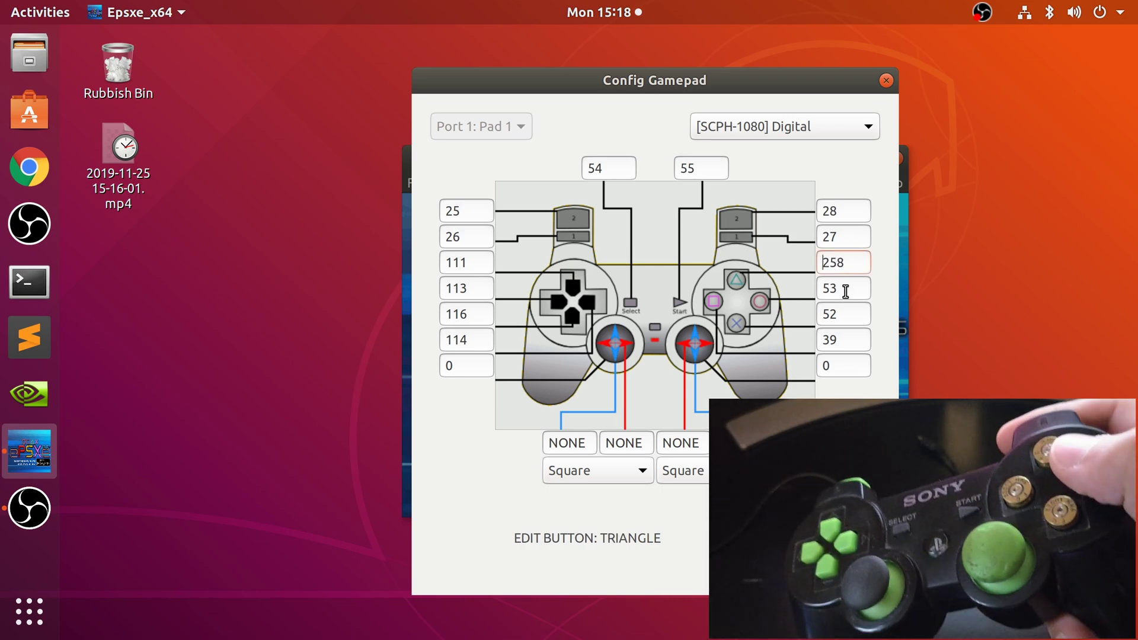
left_click(840, 293)
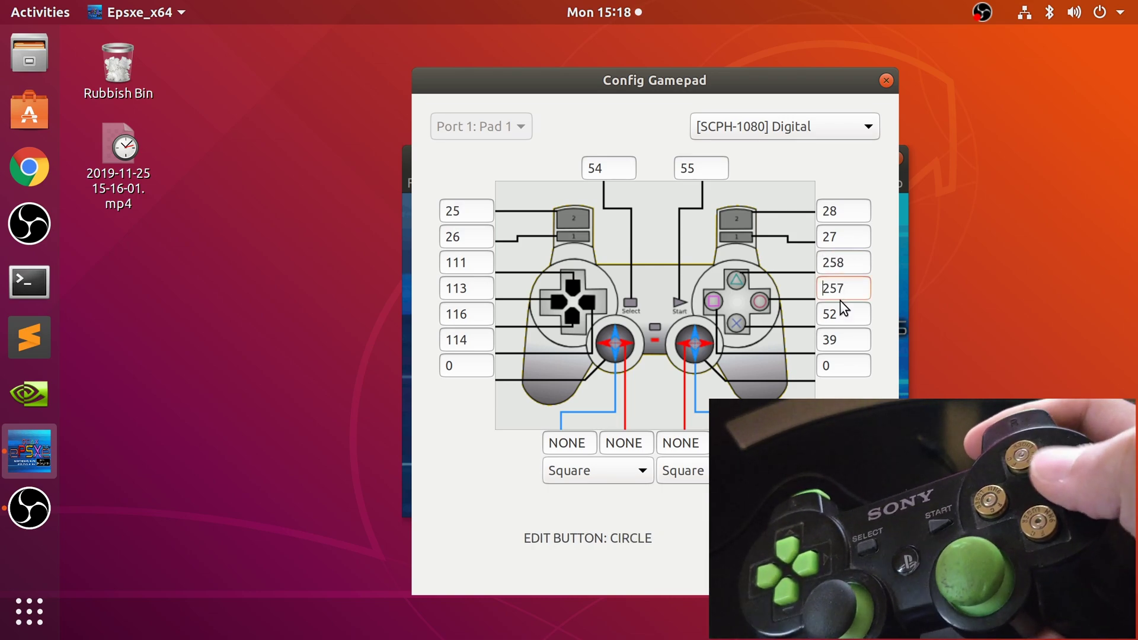
left_click(839, 311)
left_click(833, 338)
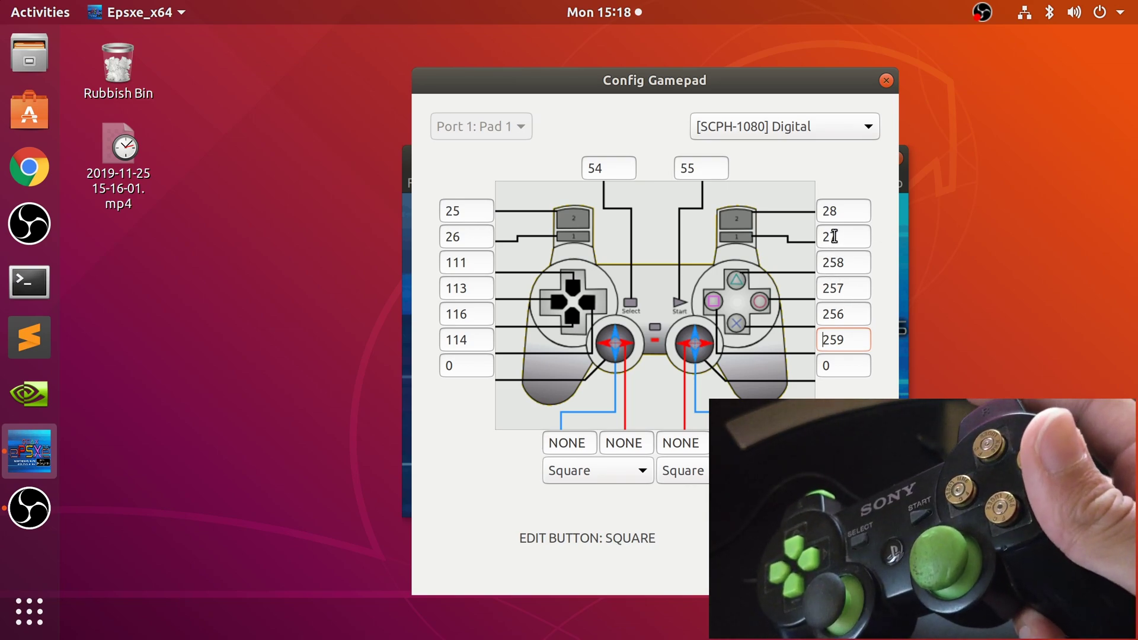
left_click(835, 236)
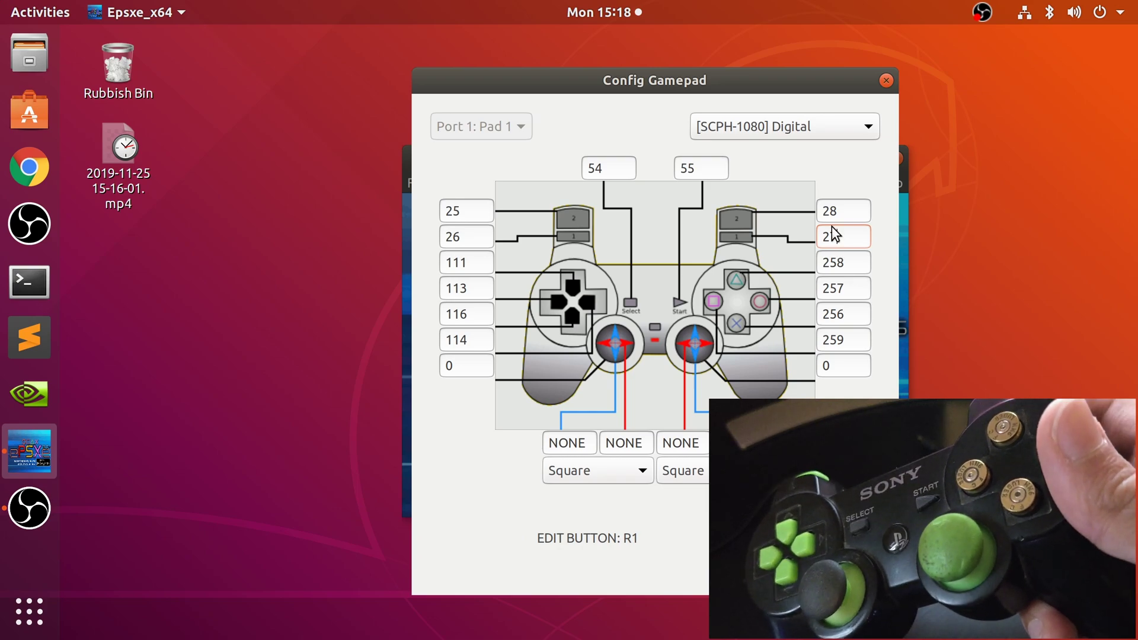
left_click(832, 214)
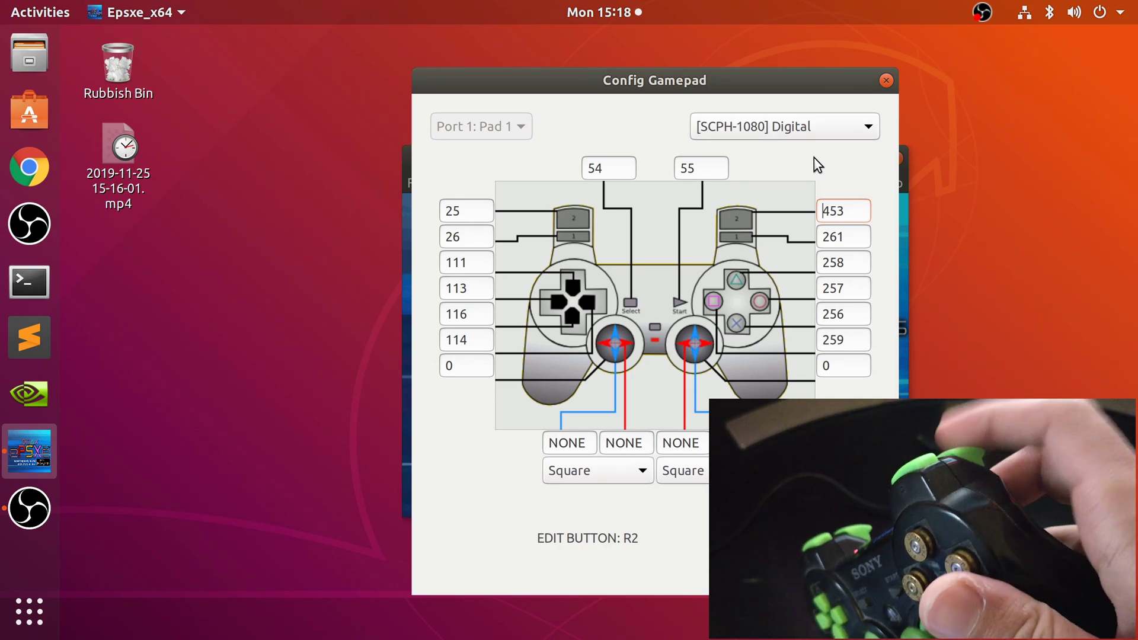
left_click(744, 133)
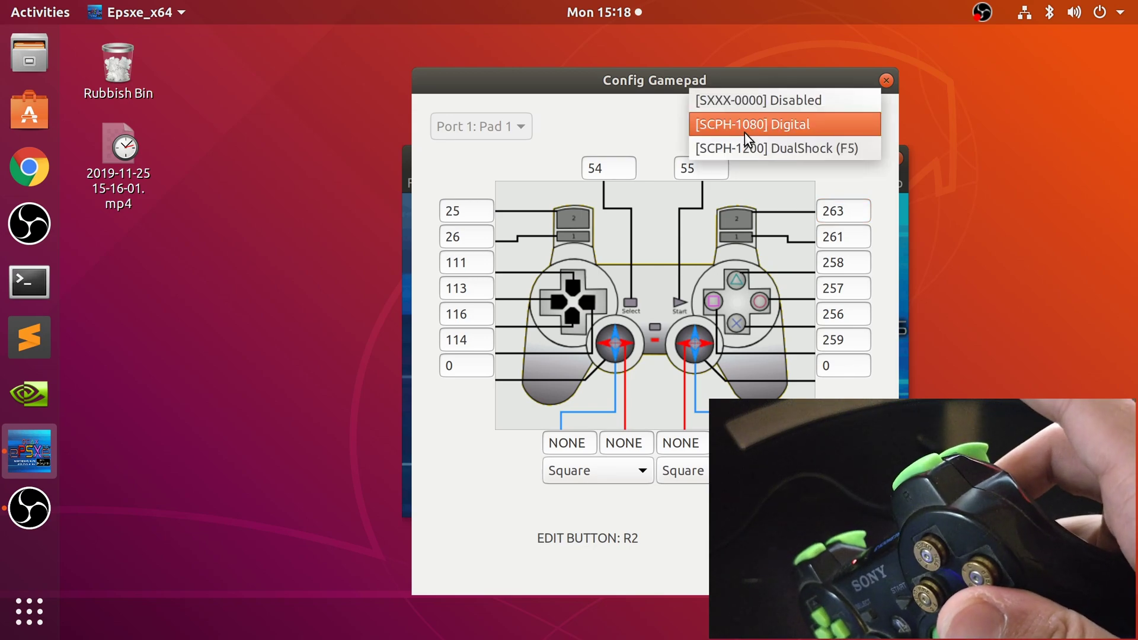
left_click(860, 147)
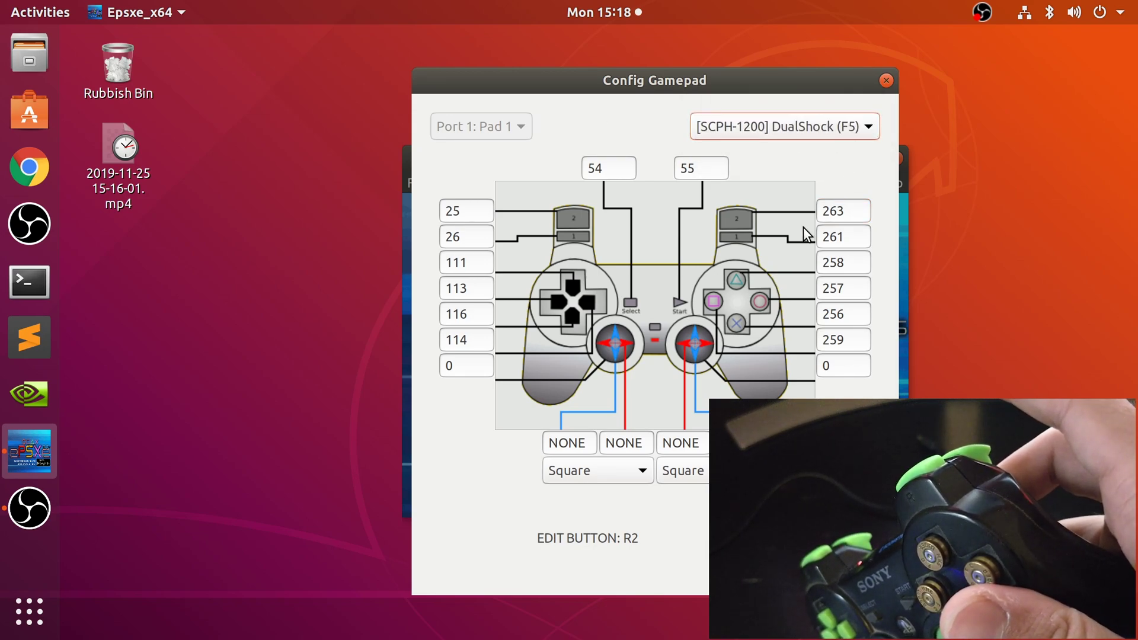
left_click(801, 116)
left_click(794, 107)
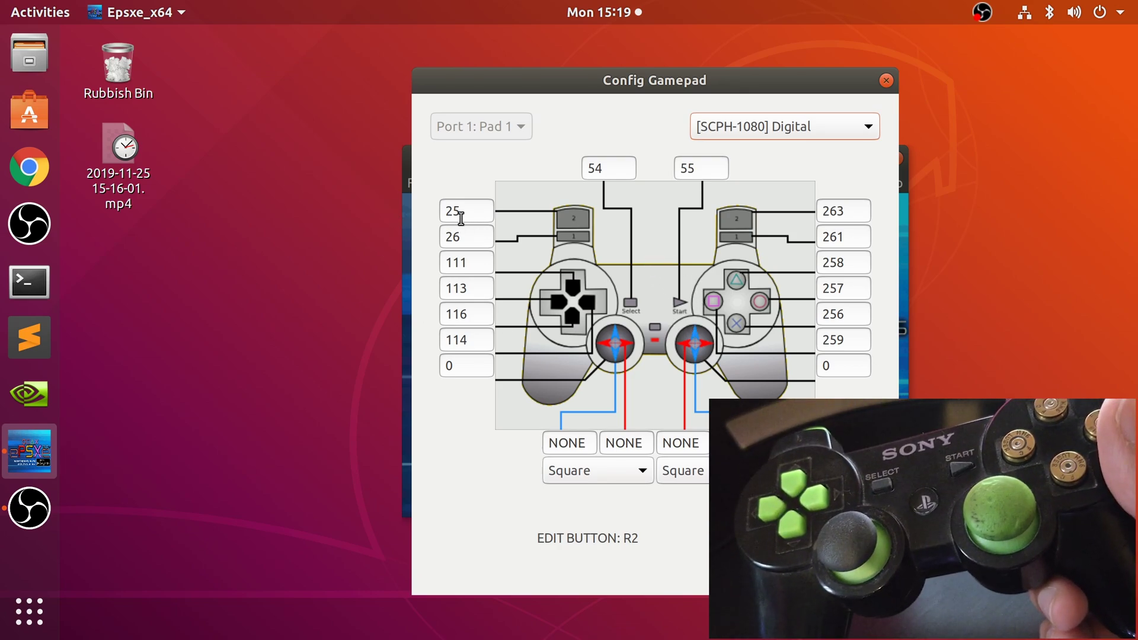
Map L2 to 262, L1 to 260, and the D-pad's up, left, down and right to 269, 271, 270 and 272.
left_click(461, 218)
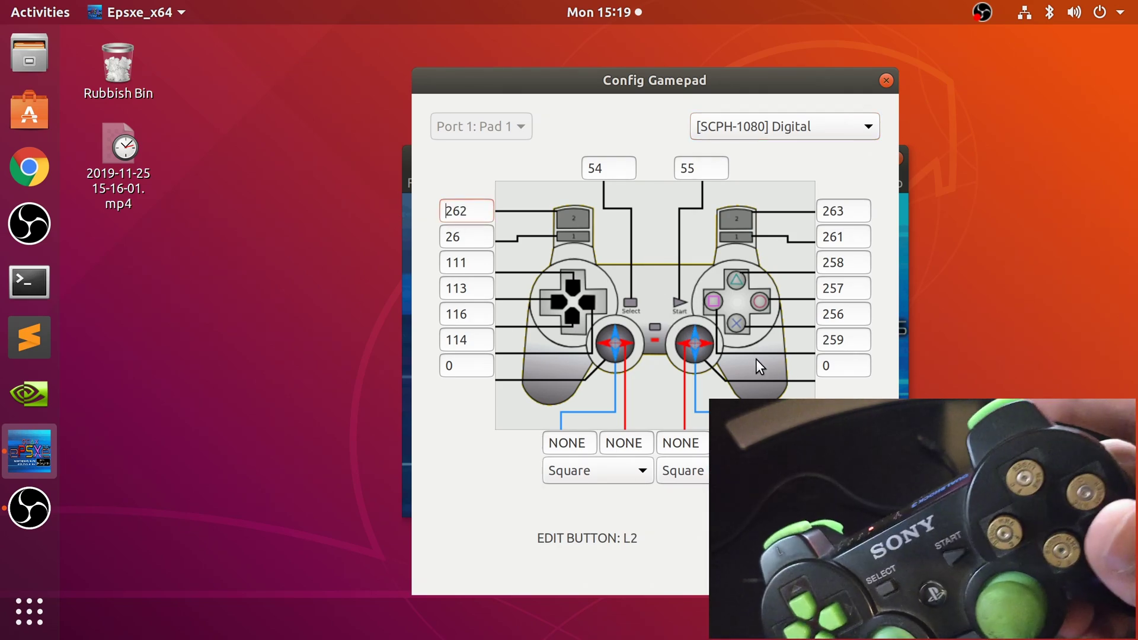
left_click(483, 238)
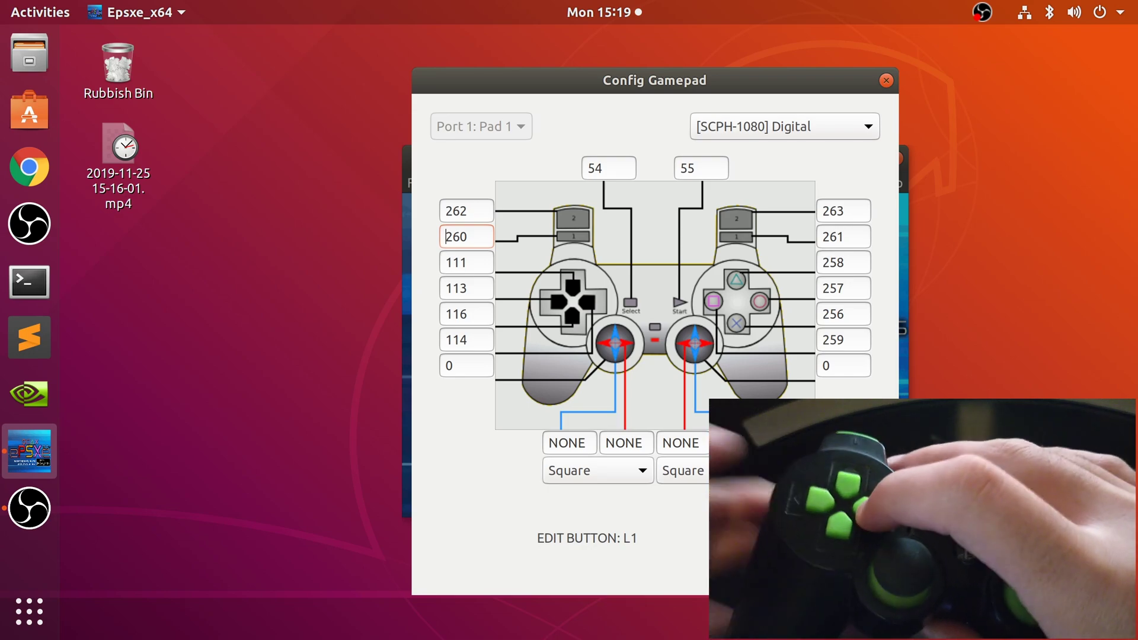
left_click(471, 262)
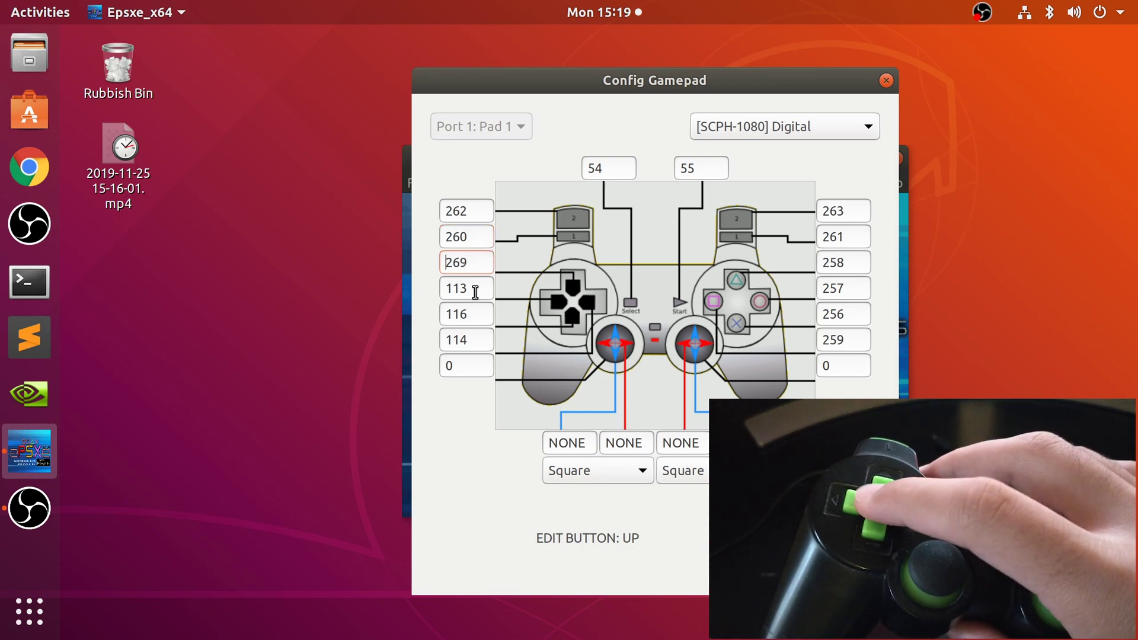
left_click(474, 290)
left_click(476, 313)
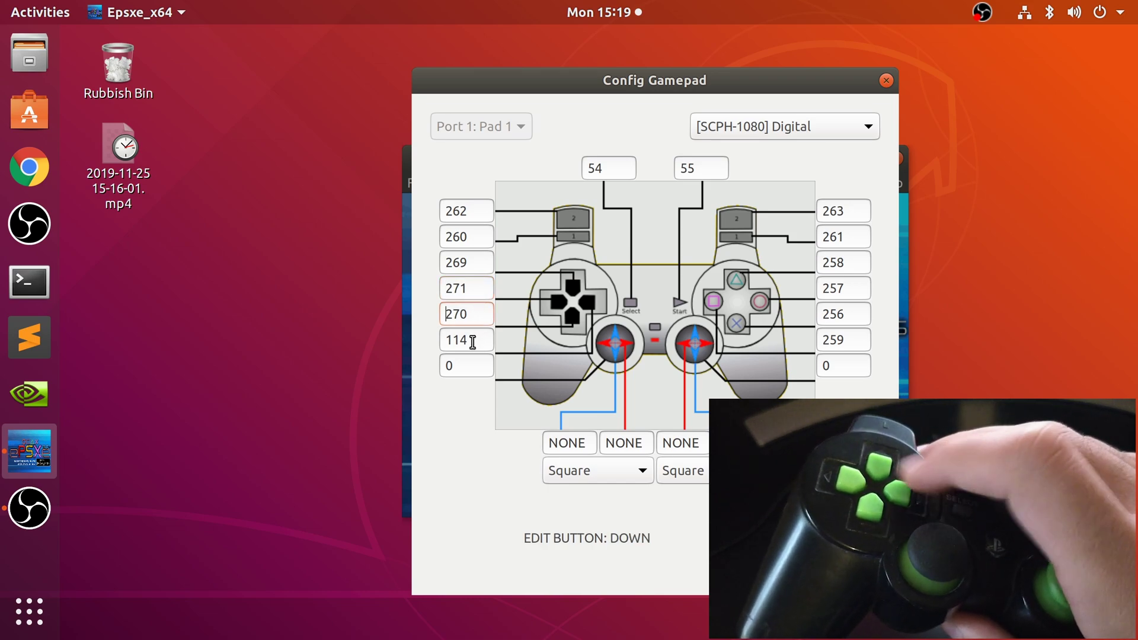
left_click(472, 341)
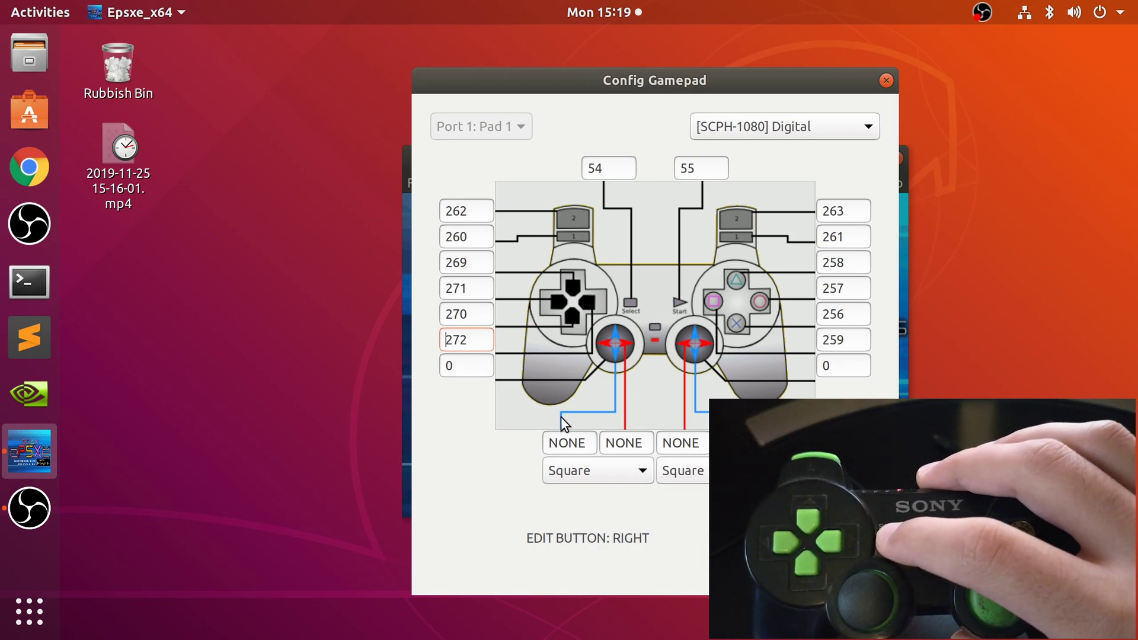
Map Select to 264 and Start to 265, and confirm the gamepad configuration.
left_click(598, 164)
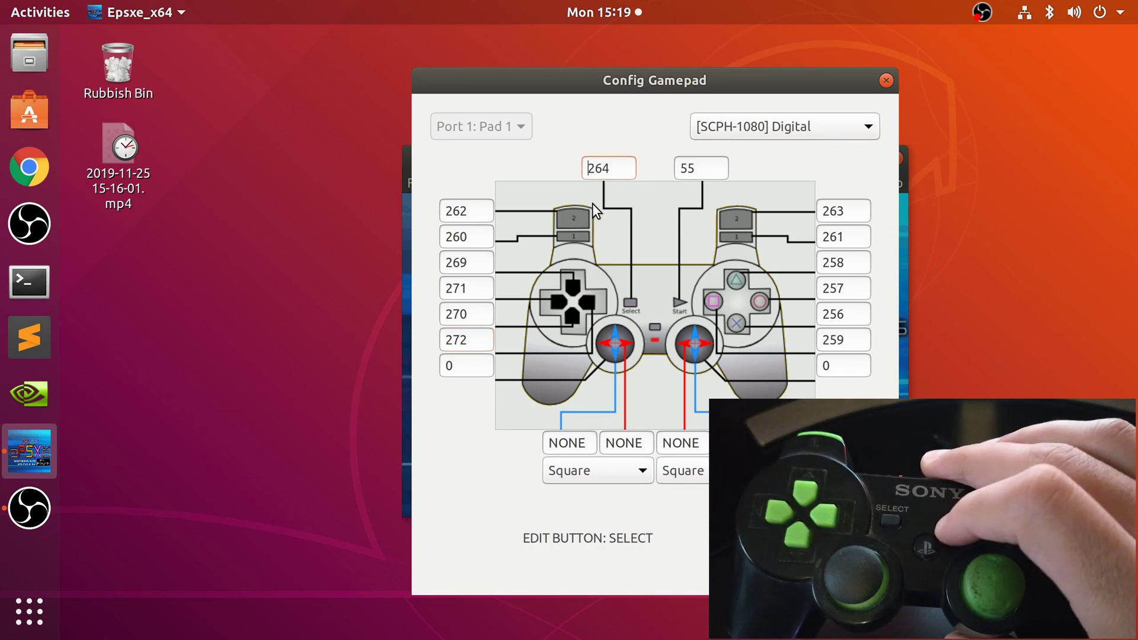
left_click(680, 168)
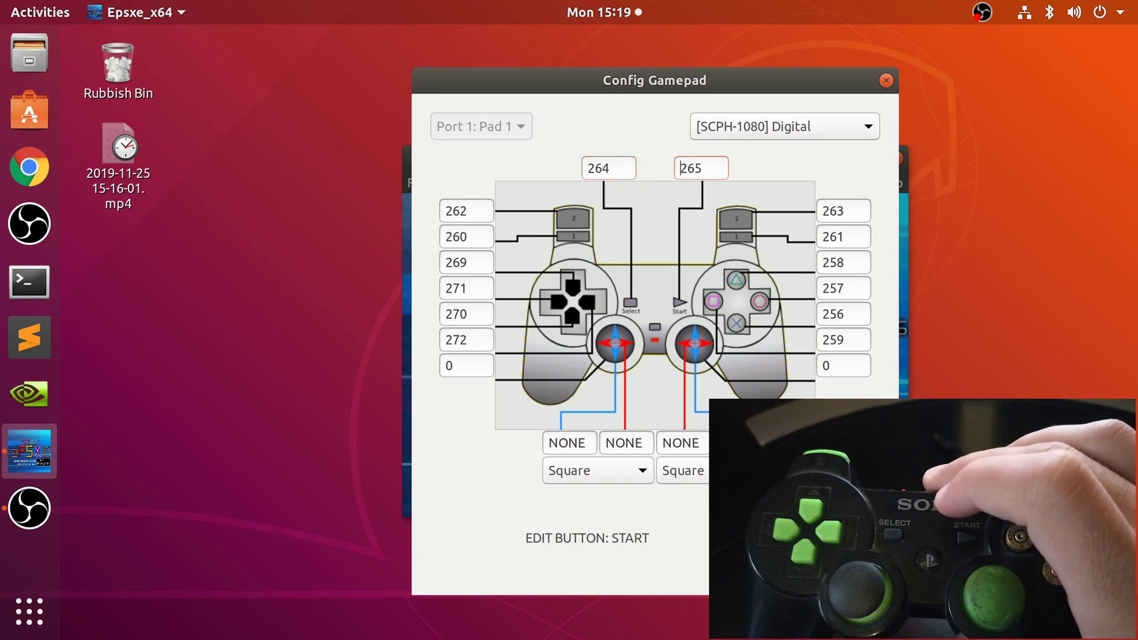
key("Return")
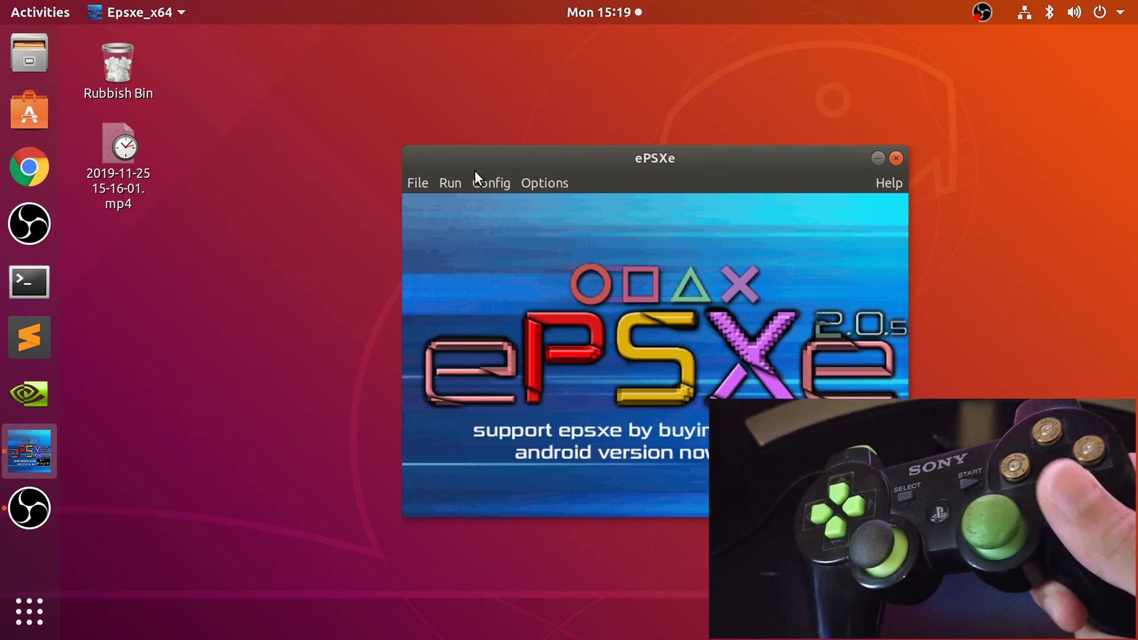
Run the ISO image Crash Bandicoot.bin from the Crash Bandicoot folder in Downloads.
left_click(422, 181)
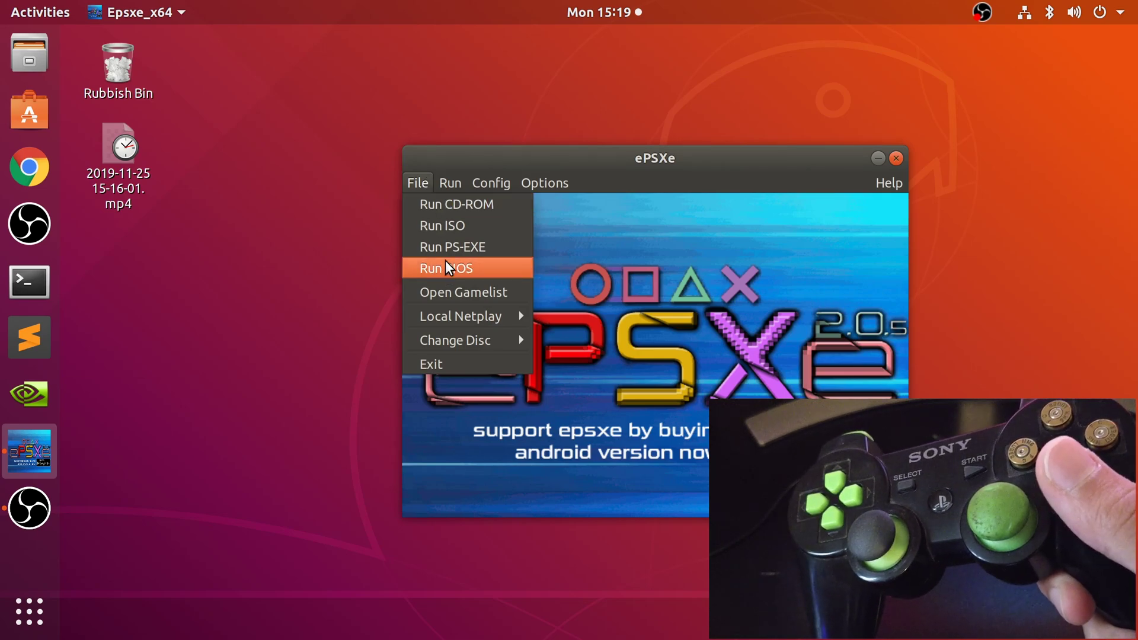
left_click(454, 228)
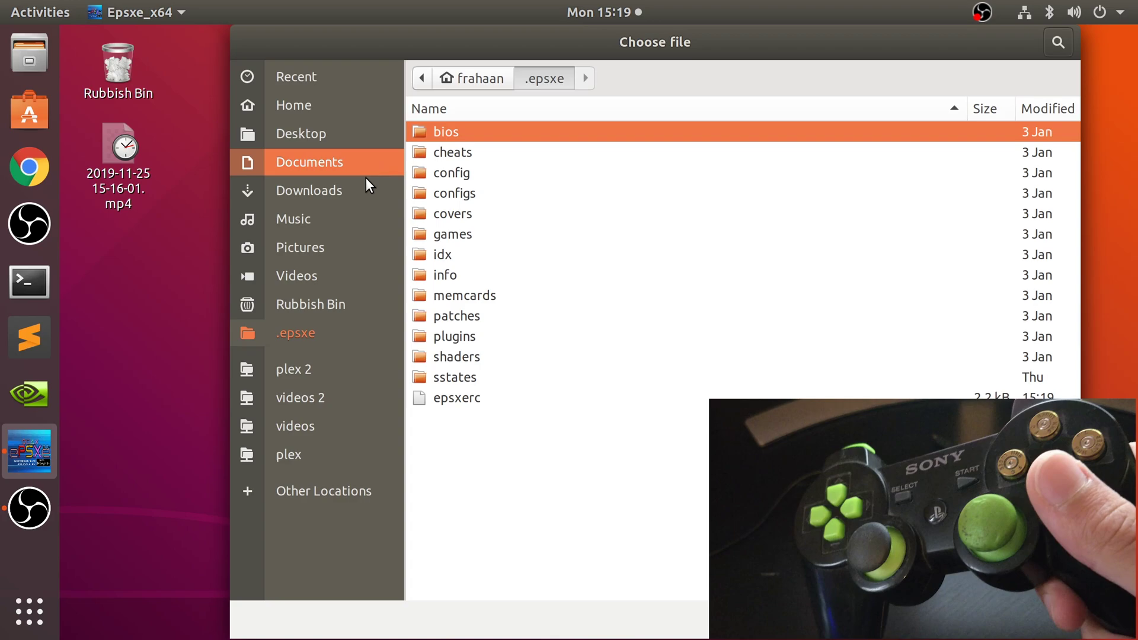
left_click(365, 178)
double_click(461, 133)
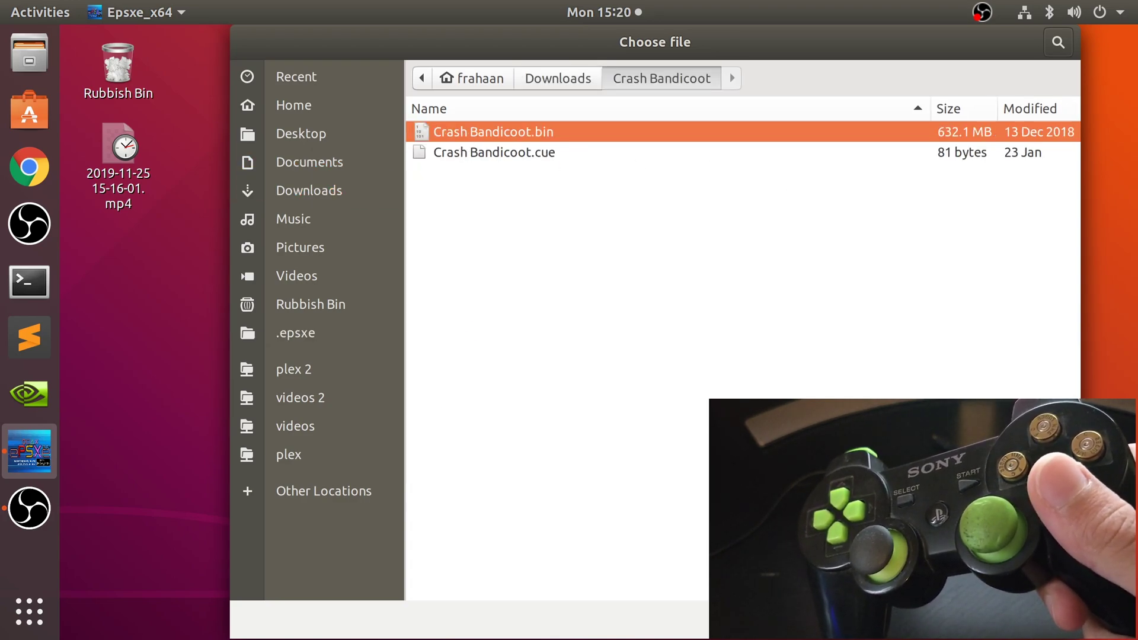
key("Return")
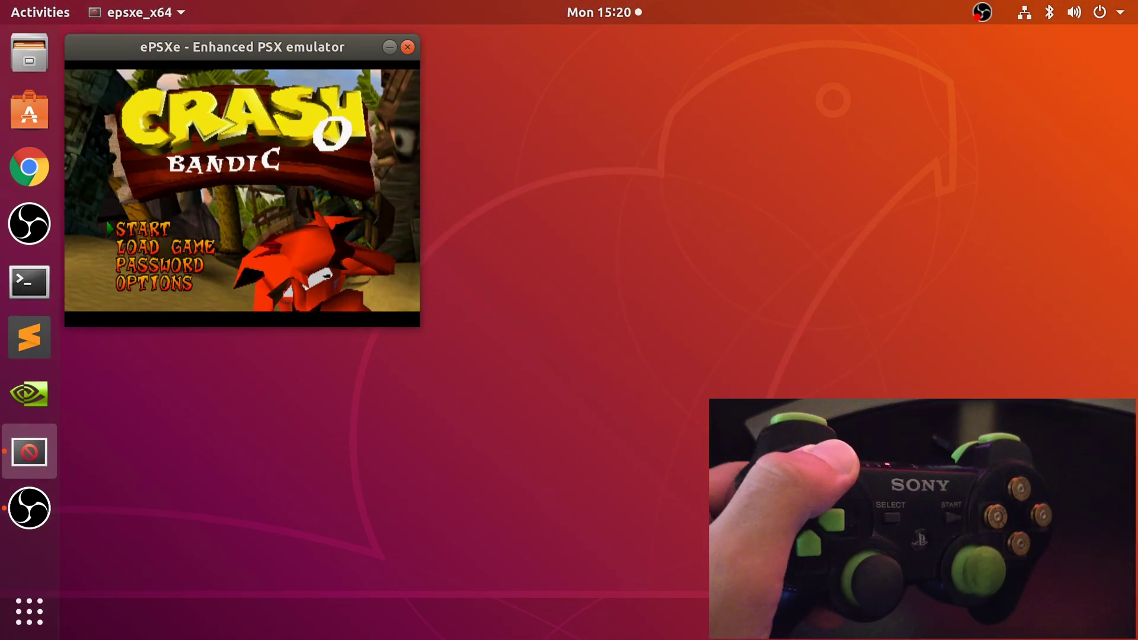
Move through the title menu with the D-pad, start a game and enter the N. Sanity Beach level.
key("Down")
key("Down")
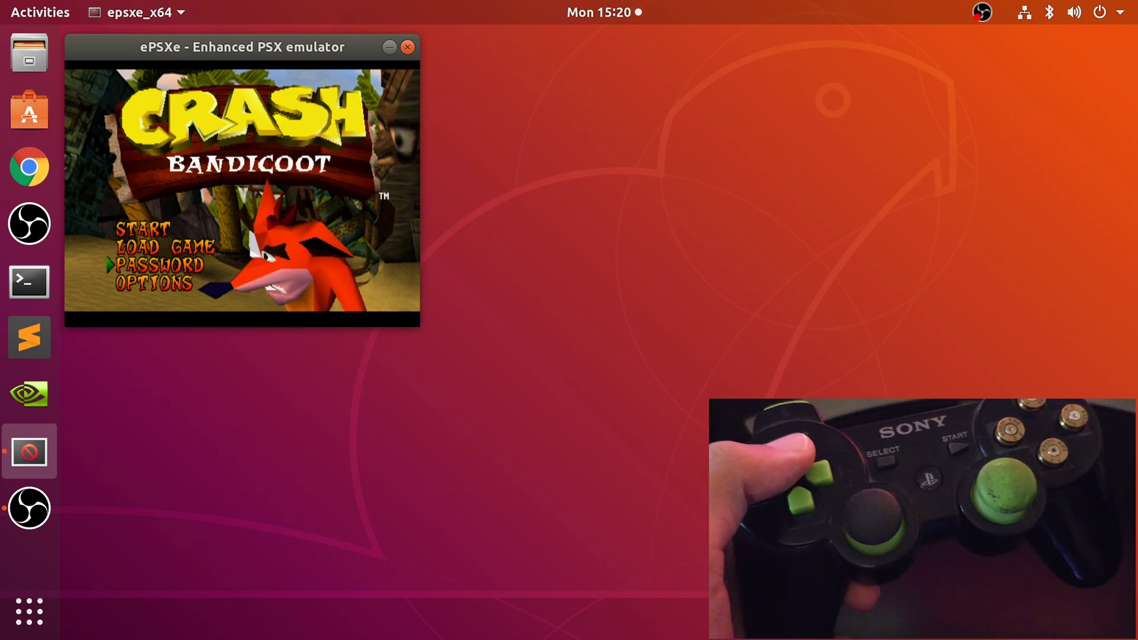
key("Up")
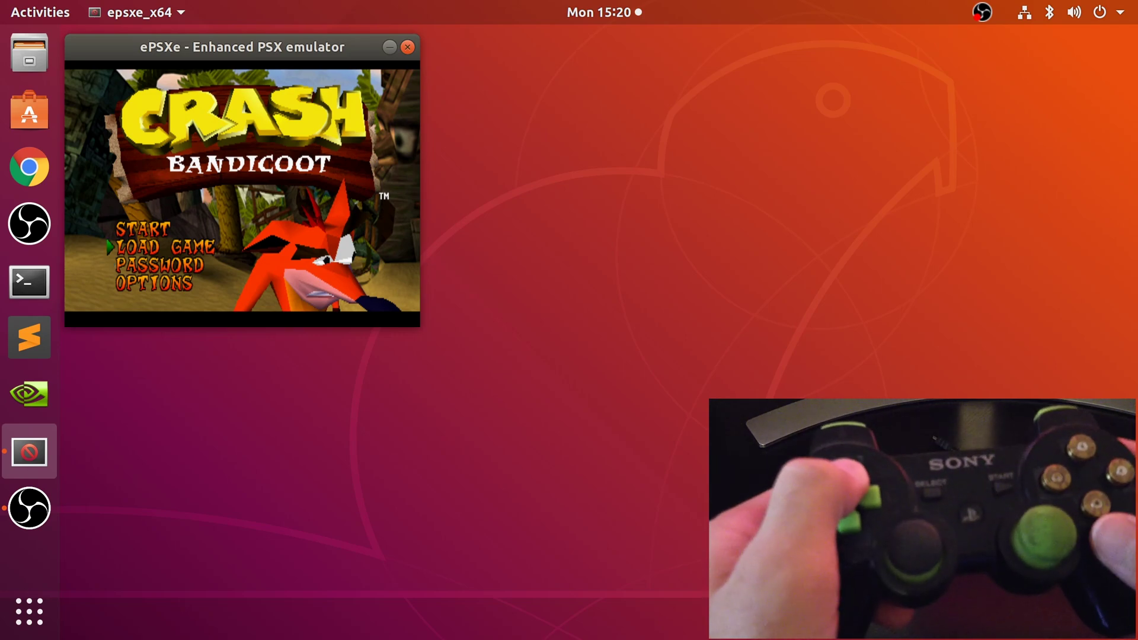
key("x")
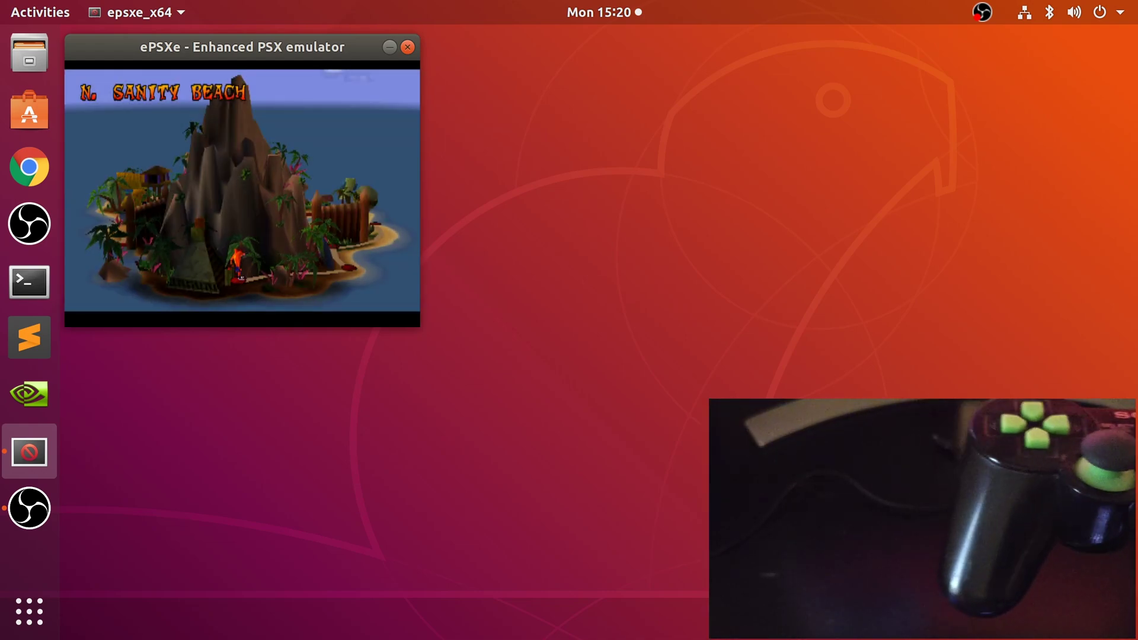
key("x")
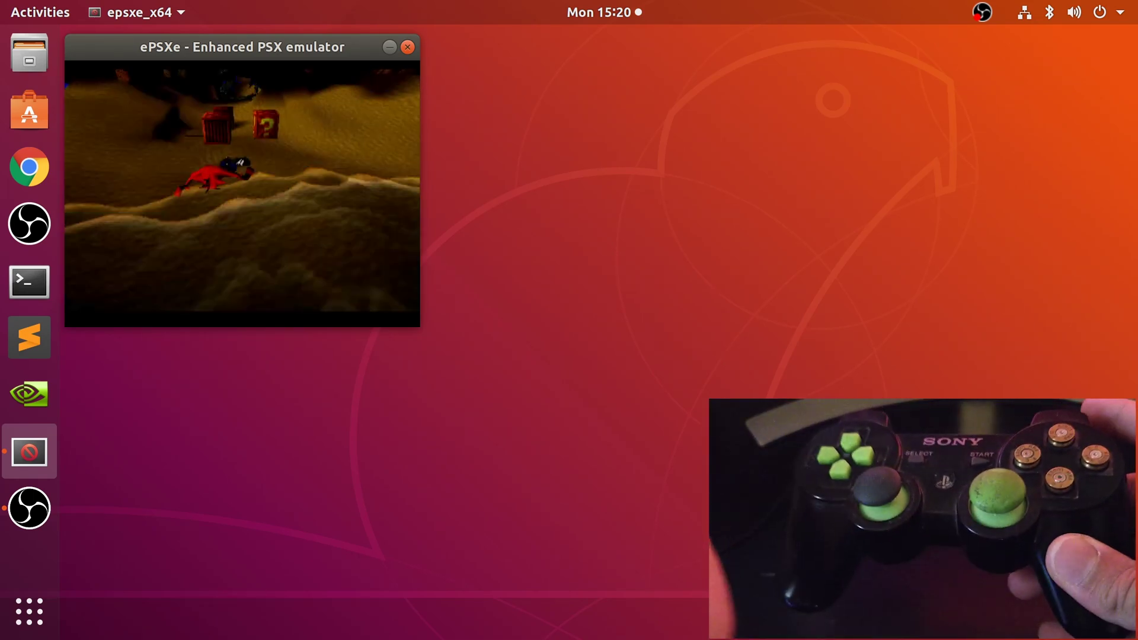
Test the mapped controls by moving Crash around the crates on the beach in all four directions.
key("Right")
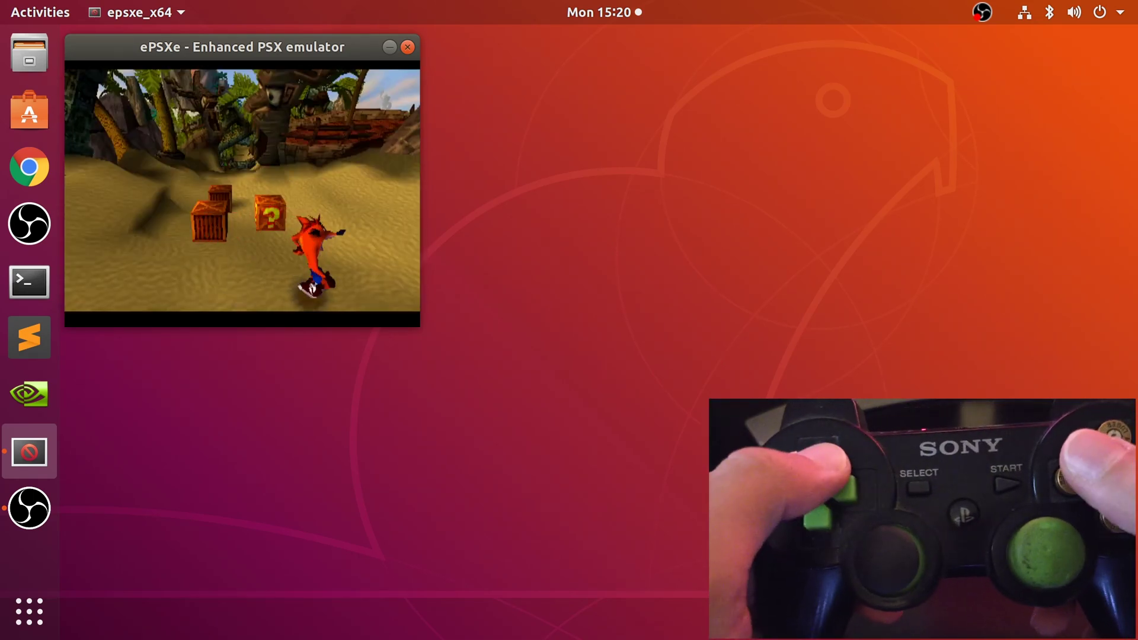
key("Left")
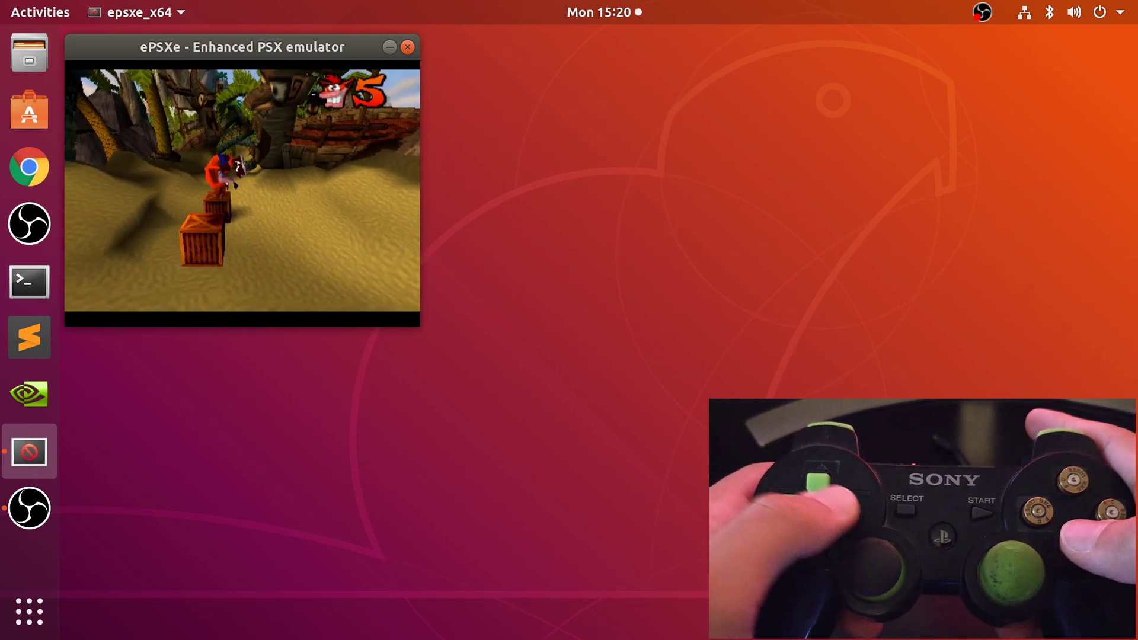
key("Up")
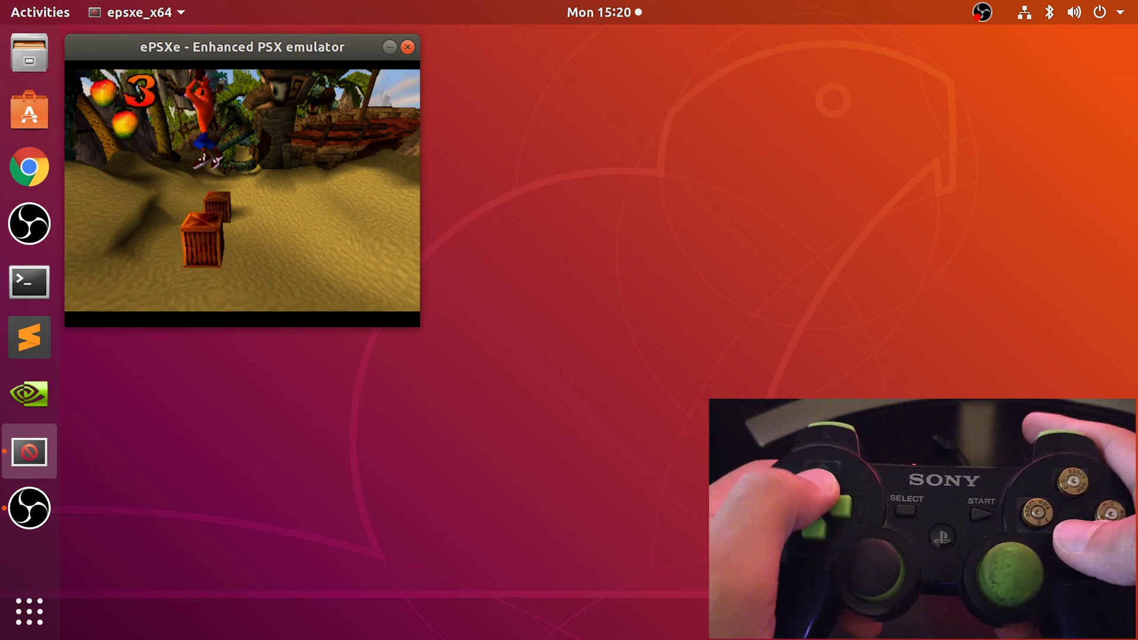
key("Down")
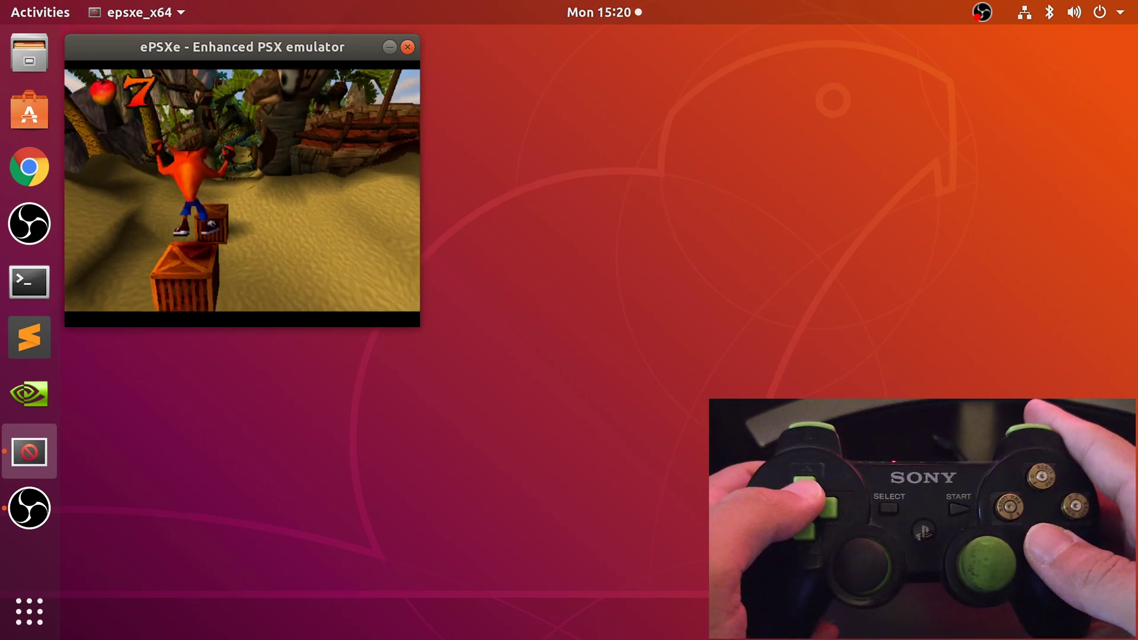
Bounce Crash on the wooden crates on the beach to break them and collect the fruit.
key("Down")
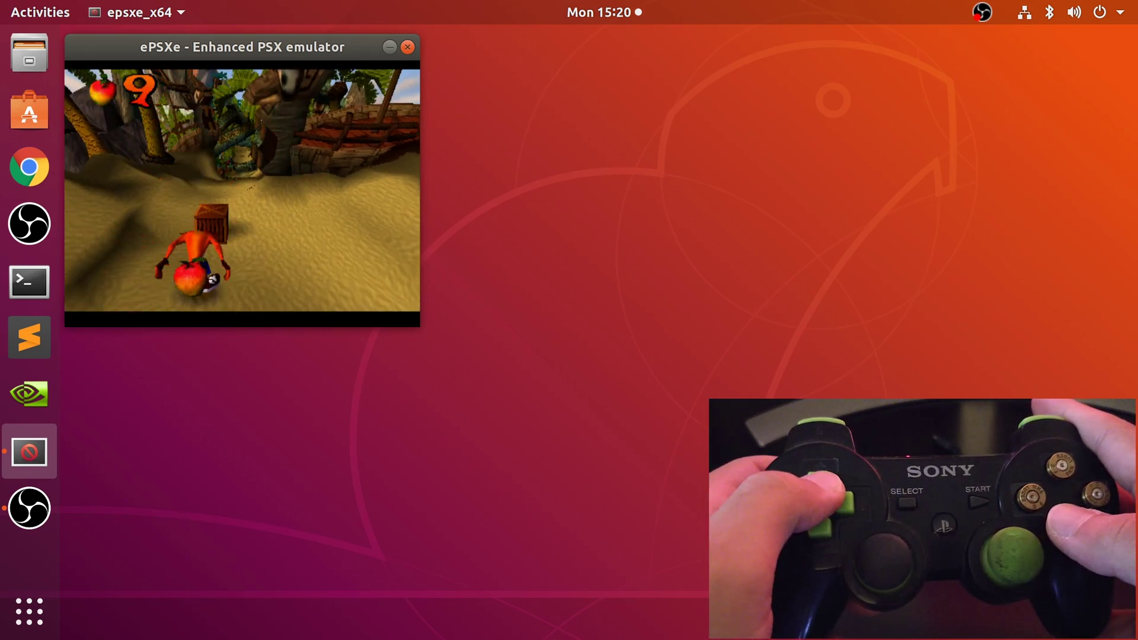
key("Down")
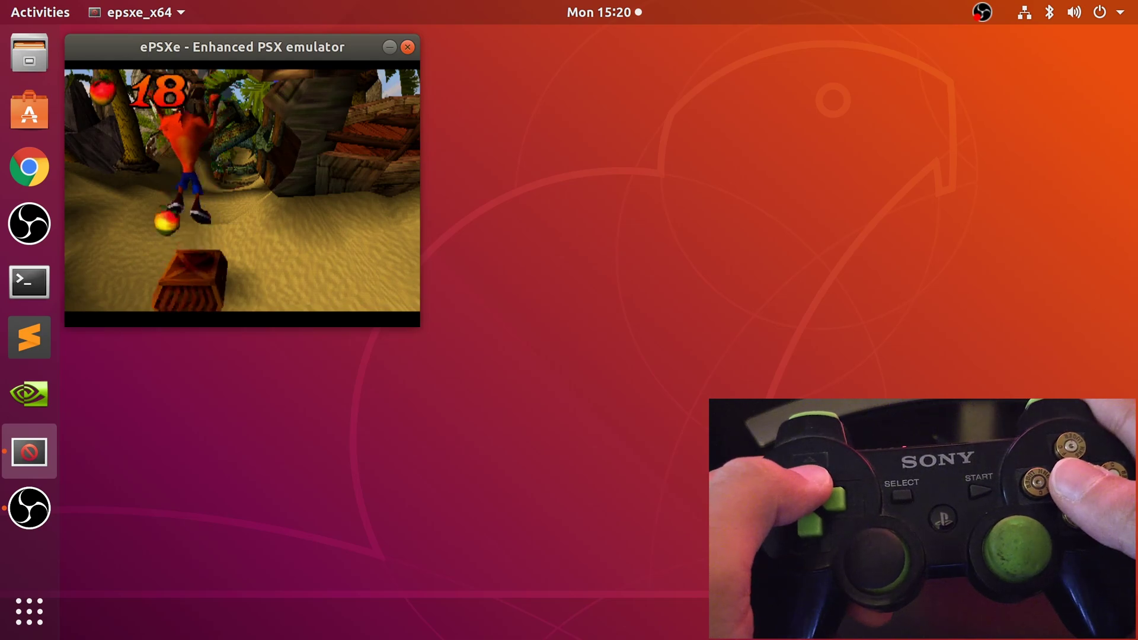
key("Up")
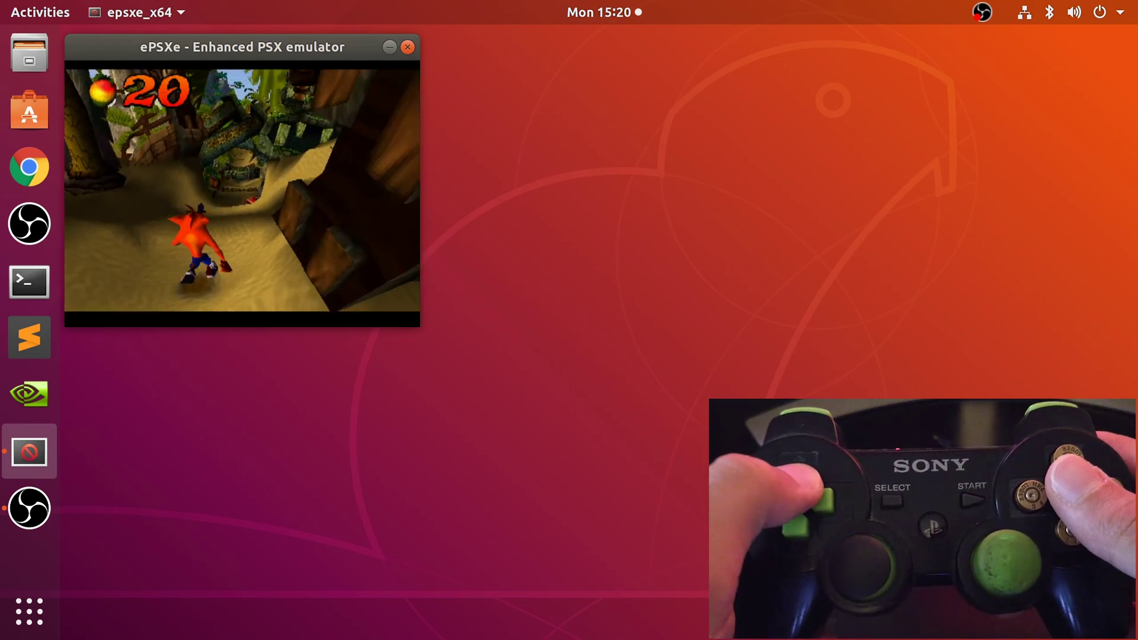
Run Crash forward along the jungle path, past the first crab and over the stone blocks and pit, towards the arrow crate.
key("Up")
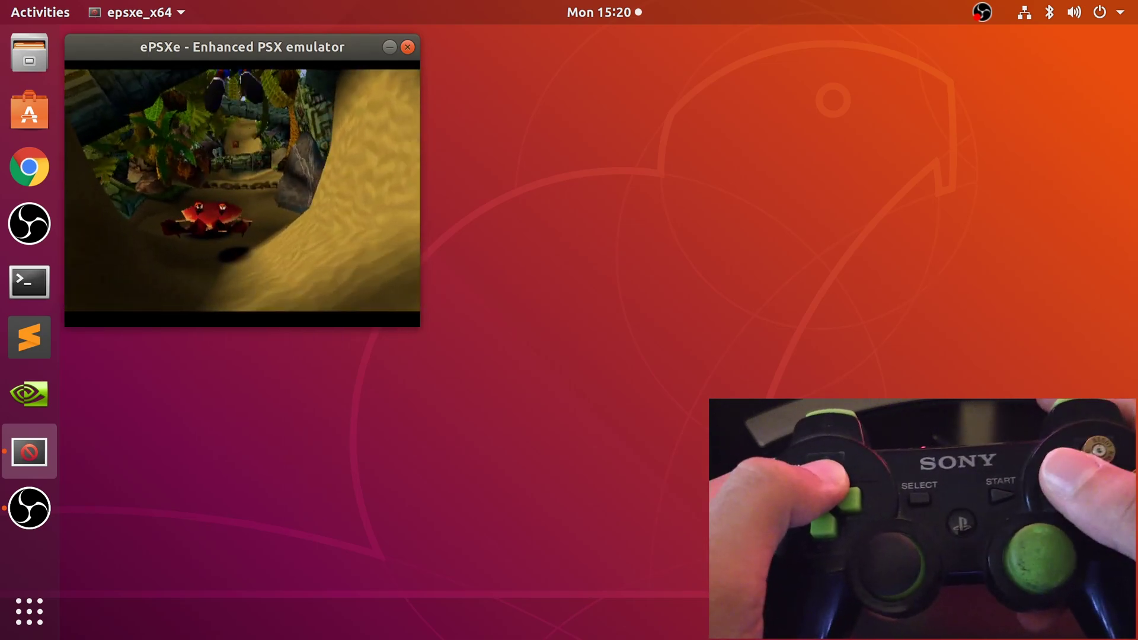
key("Up")
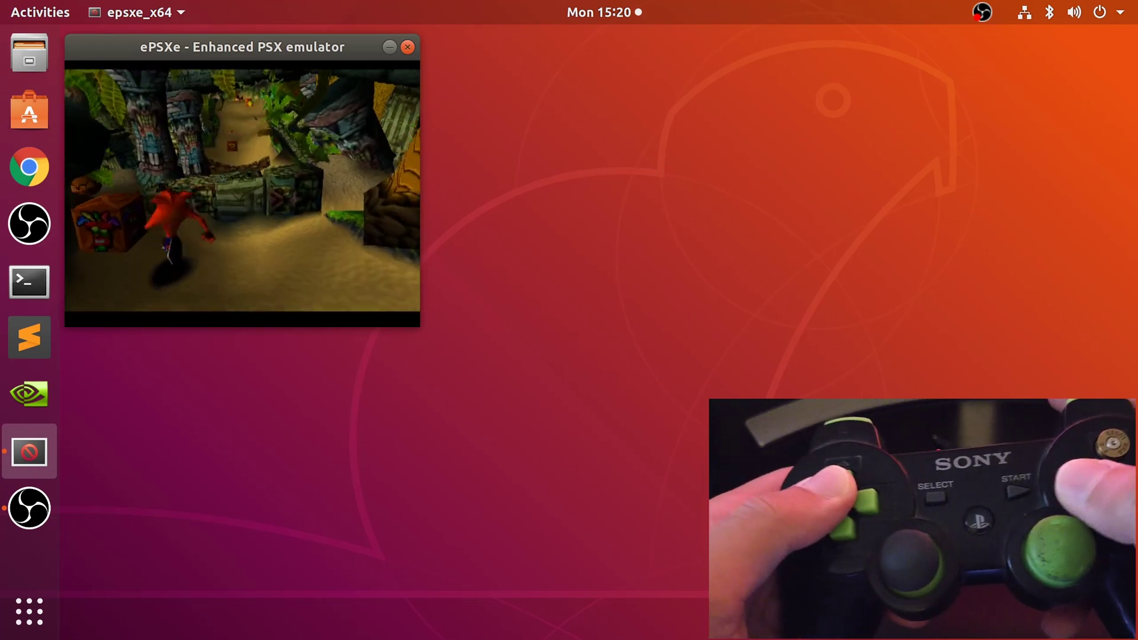
key("Up")
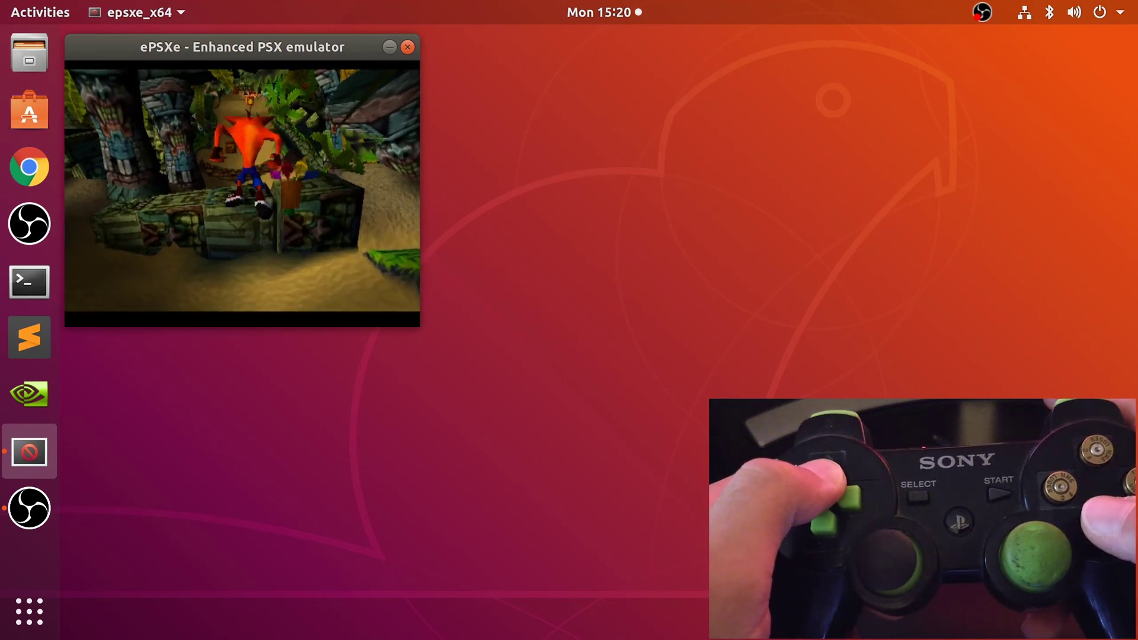
key("Up")
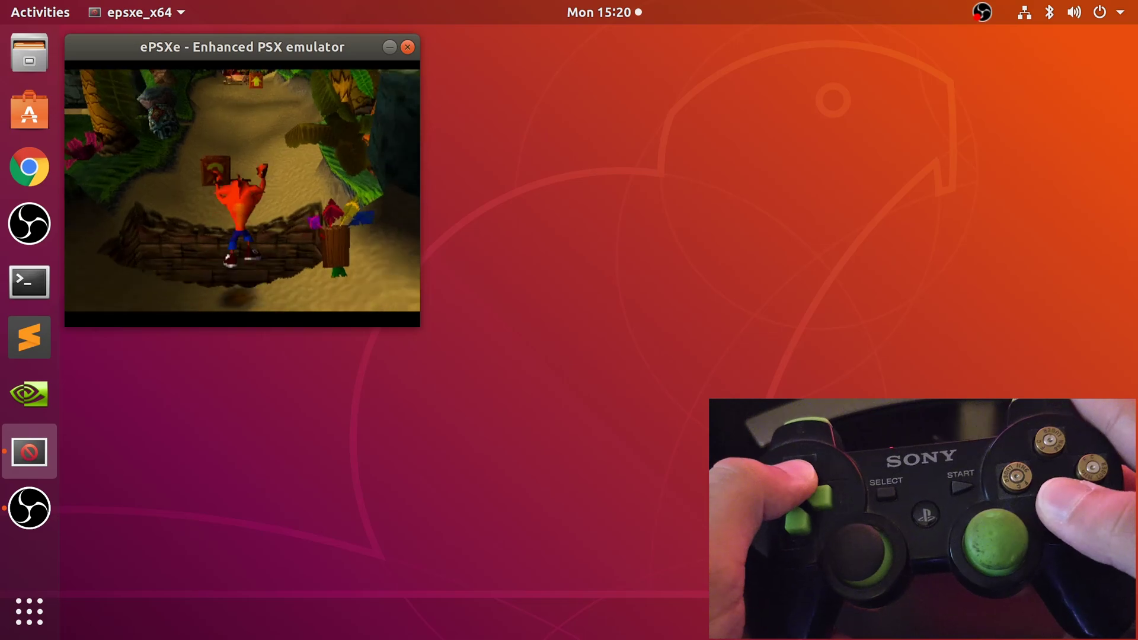
key("Up")
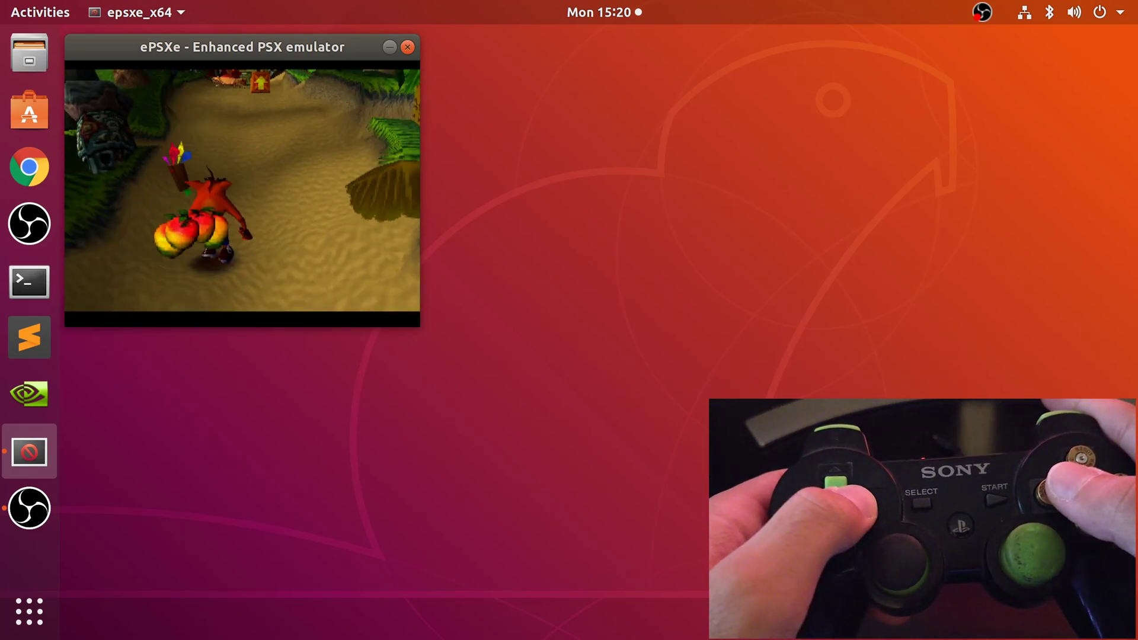
key("Up")
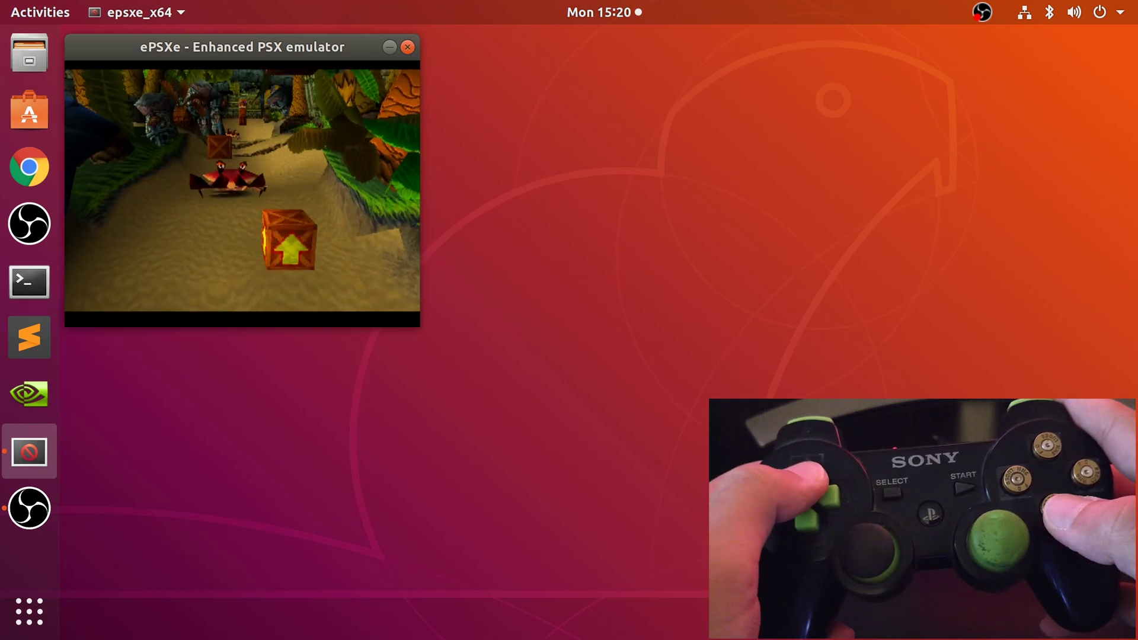
key("Up")
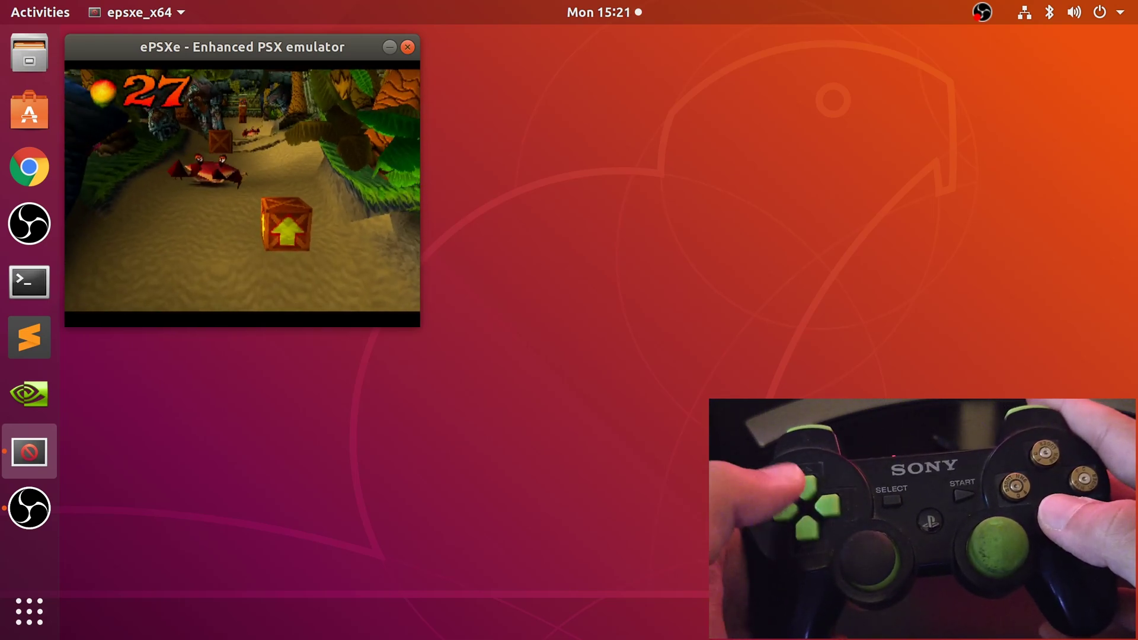